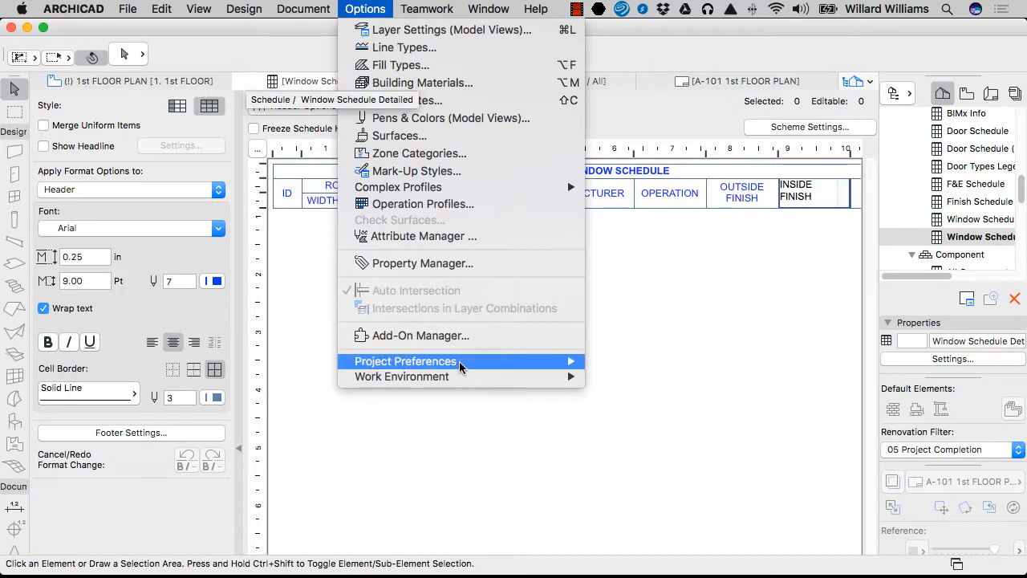
Step: Open the Zones project preferences and examine the condition options for adding wall recesses to zones
mouse_move(459, 361)
left_click(711, 424)
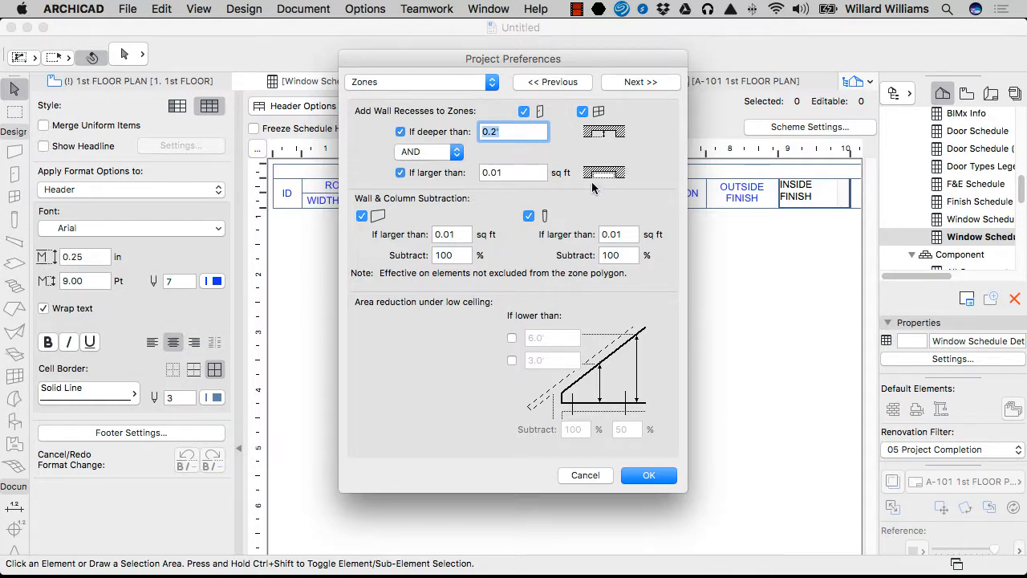
left_click(419, 152)
left_click(563, 158)
left_click(407, 83)
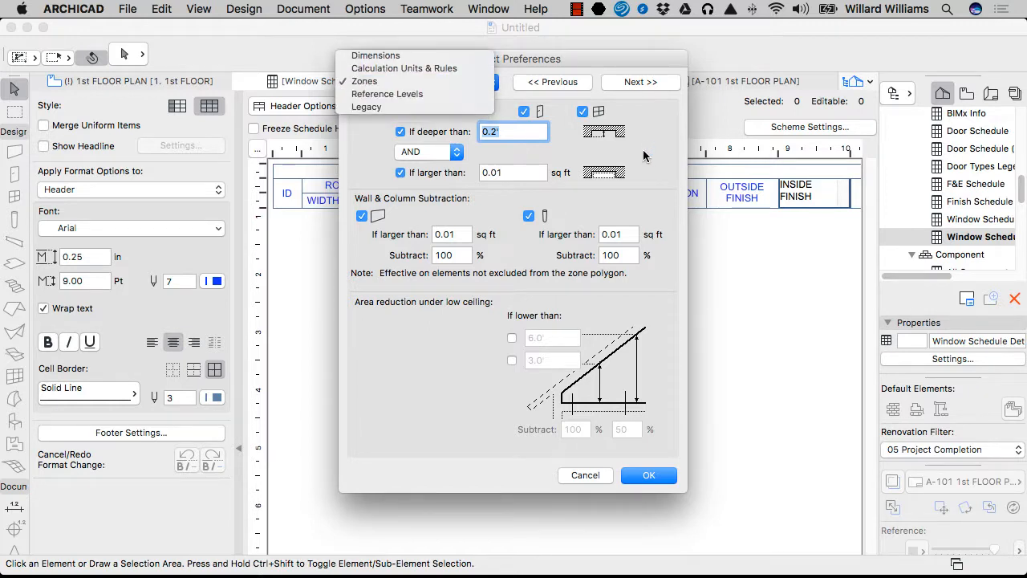
left_click(405, 82)
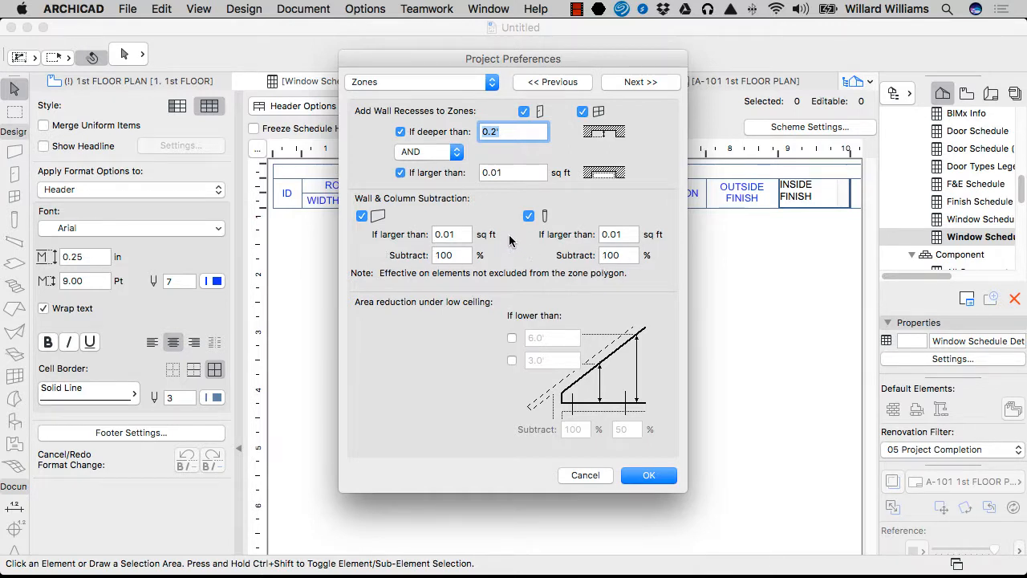
Step: Review the project preferences for Dimensions, Calculation Units & Rules with its length unit choices, and Reference Levels
left_click(434, 80)
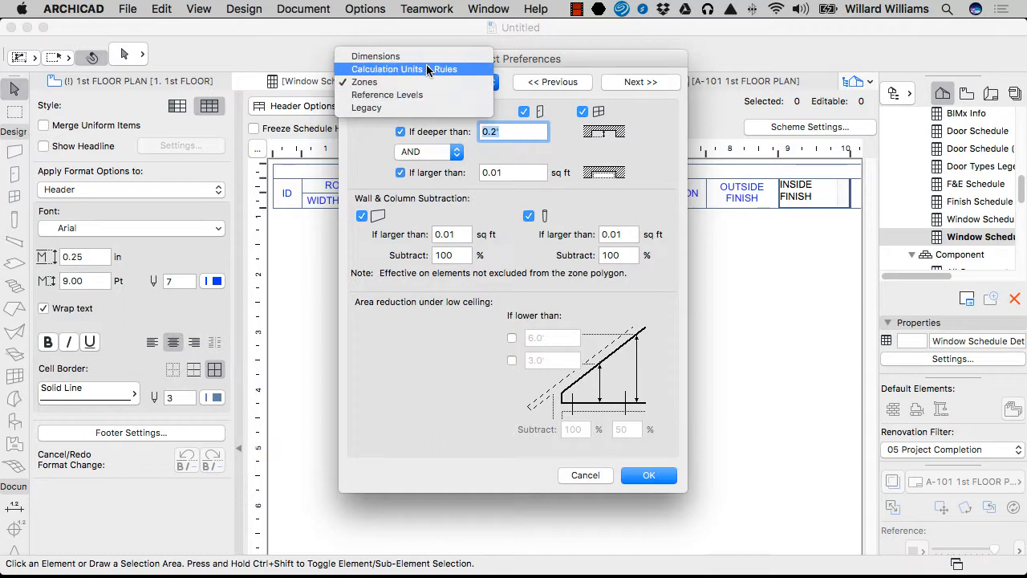
left_click(375, 57)
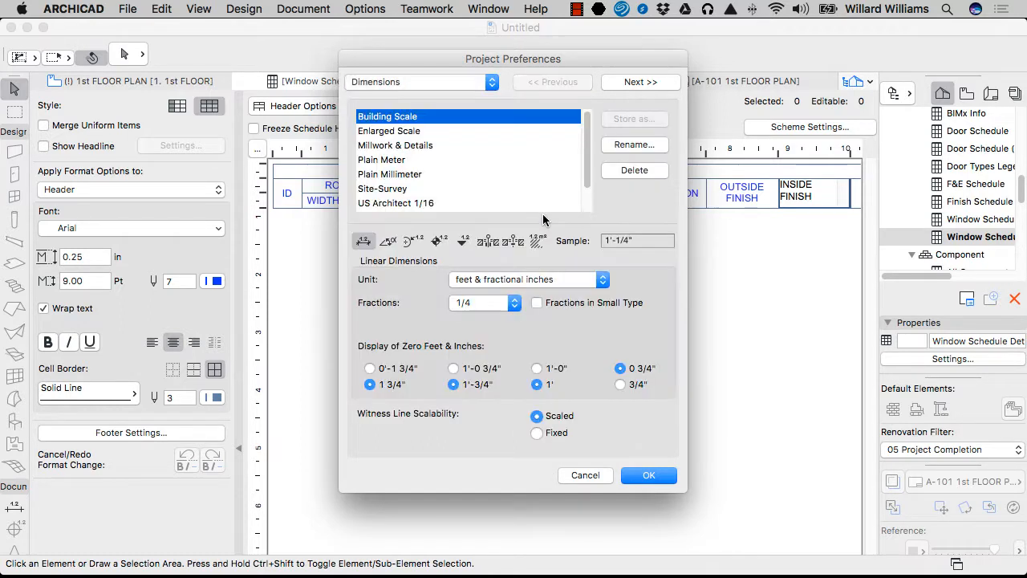
left_click(451, 90)
left_click(448, 94)
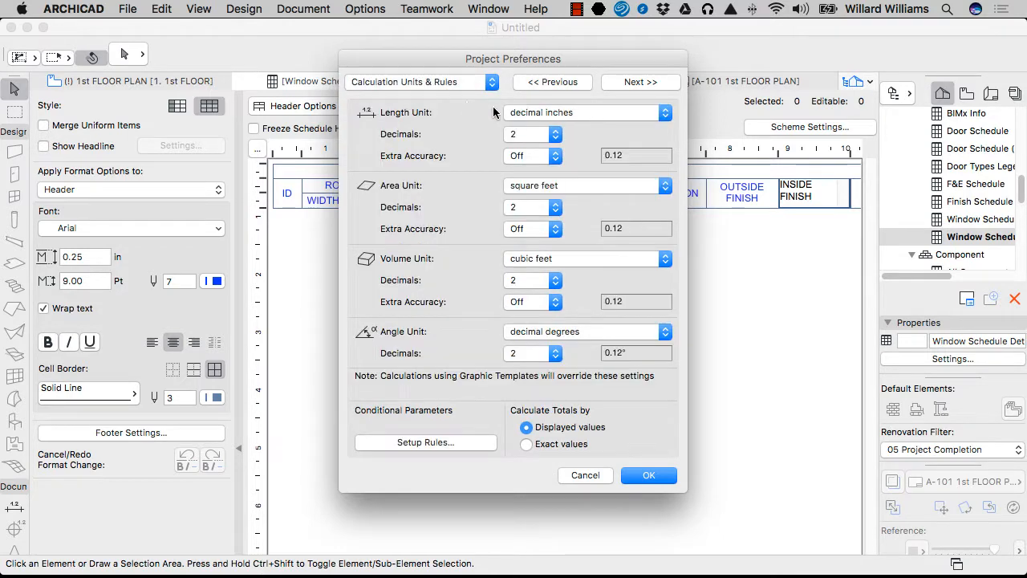
left_click(565, 115)
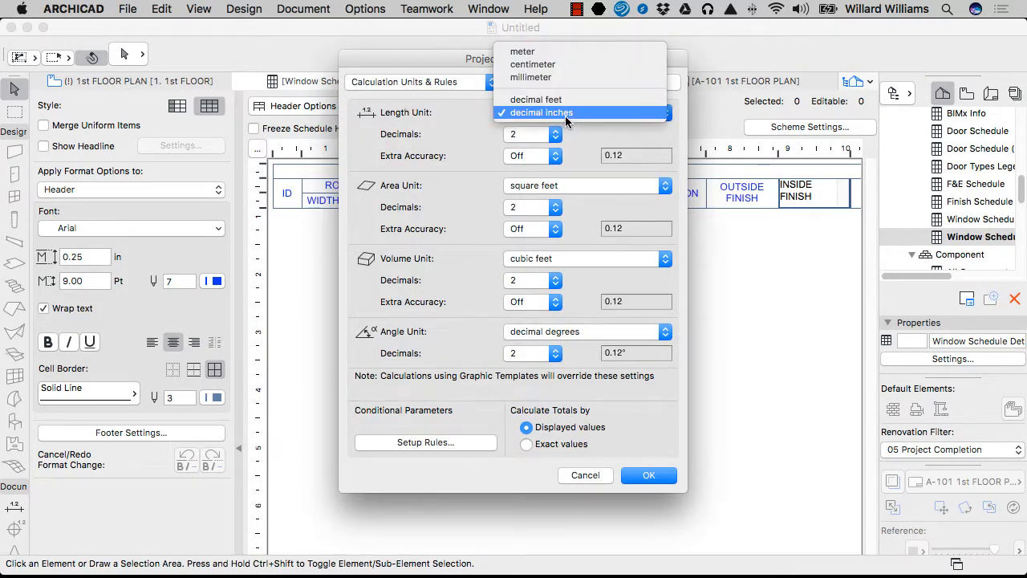
left_click(565, 115)
left_click(417, 82)
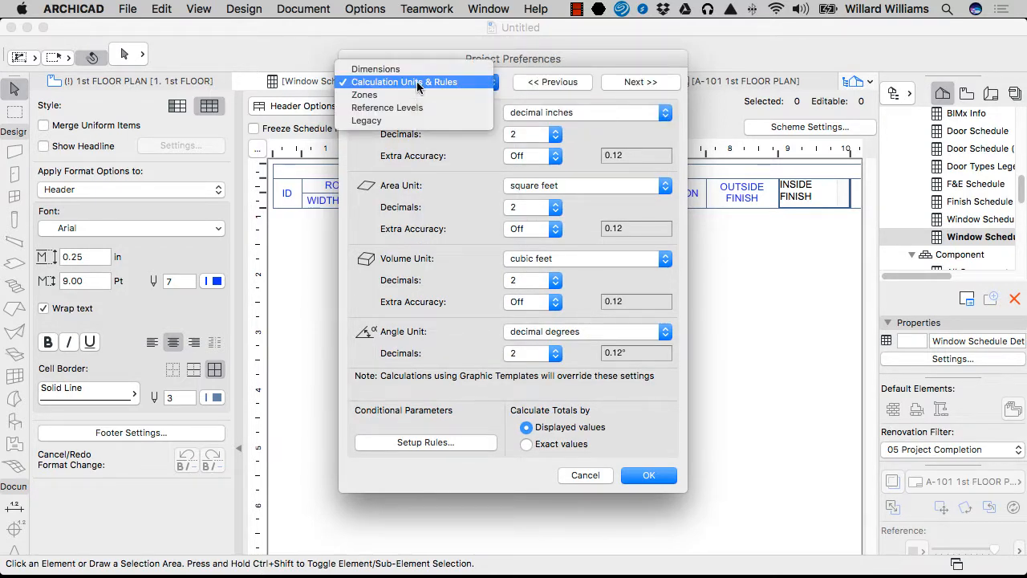
left_click(430, 111)
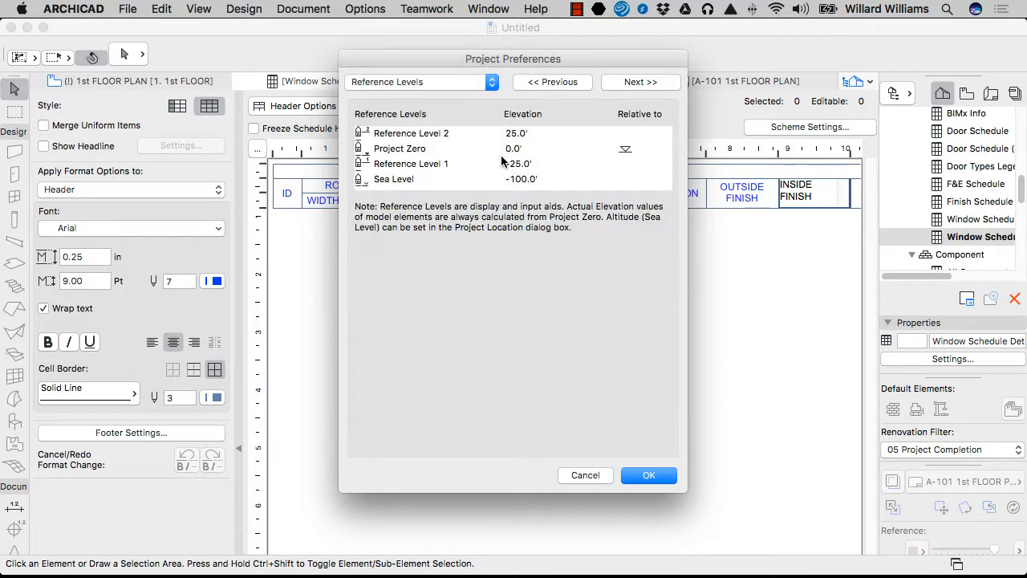
Step: Enable zone area reduction under low ceilings for heights lower than 6.0' and 3.0'
left_click(433, 82)
left_click(434, 70)
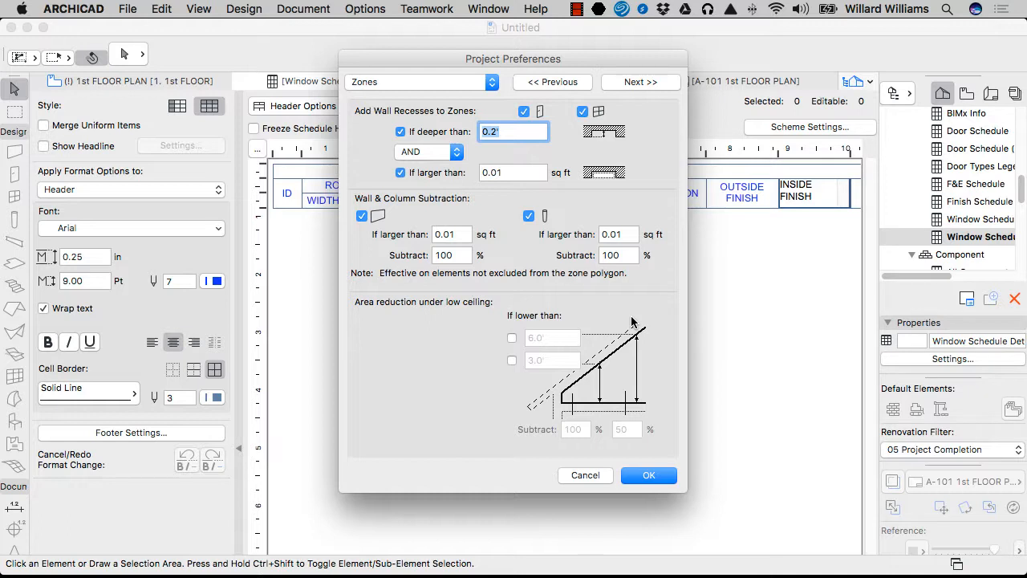
left_click(511, 340)
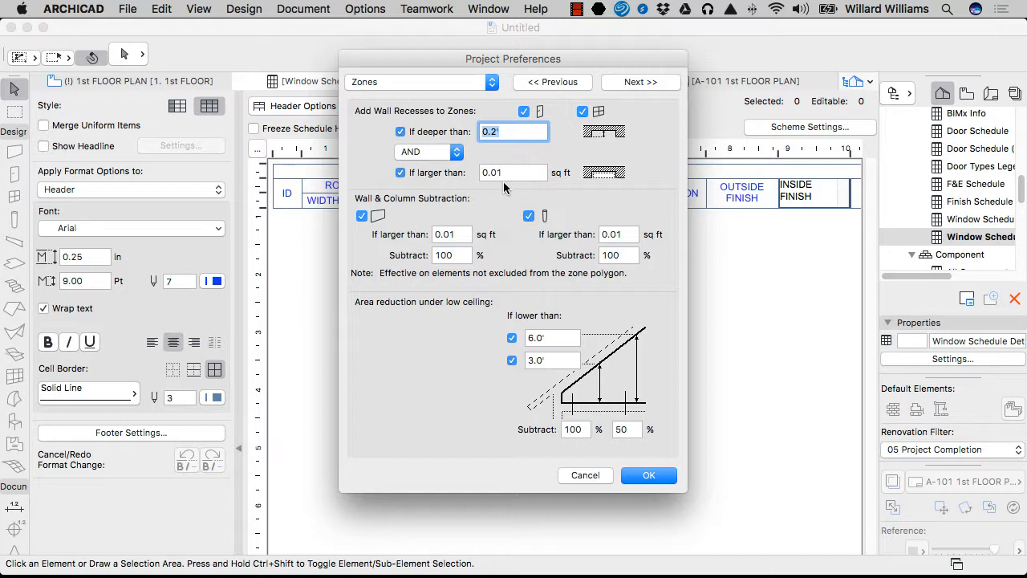
Step: Return to the Reference Levels preferences and check which level entries can be edited
left_click(464, 83)
left_click(433, 95)
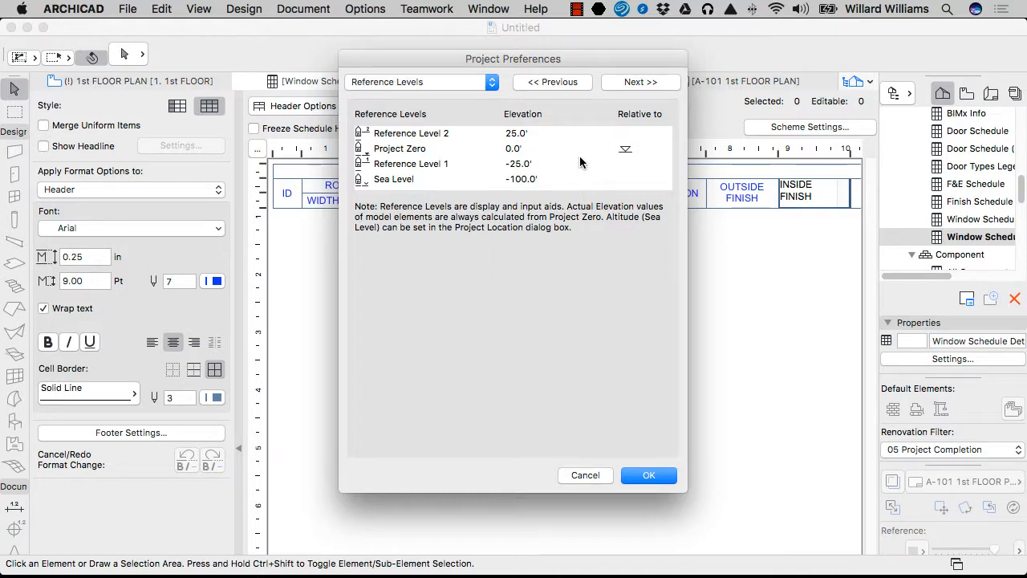
left_click(579, 150)
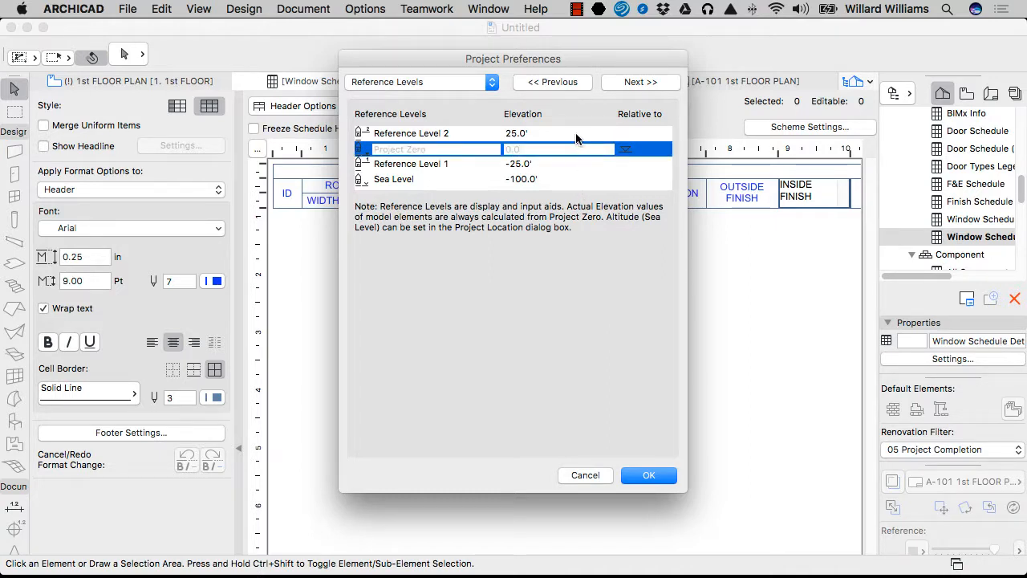
left_click(576, 134)
left_click(574, 165)
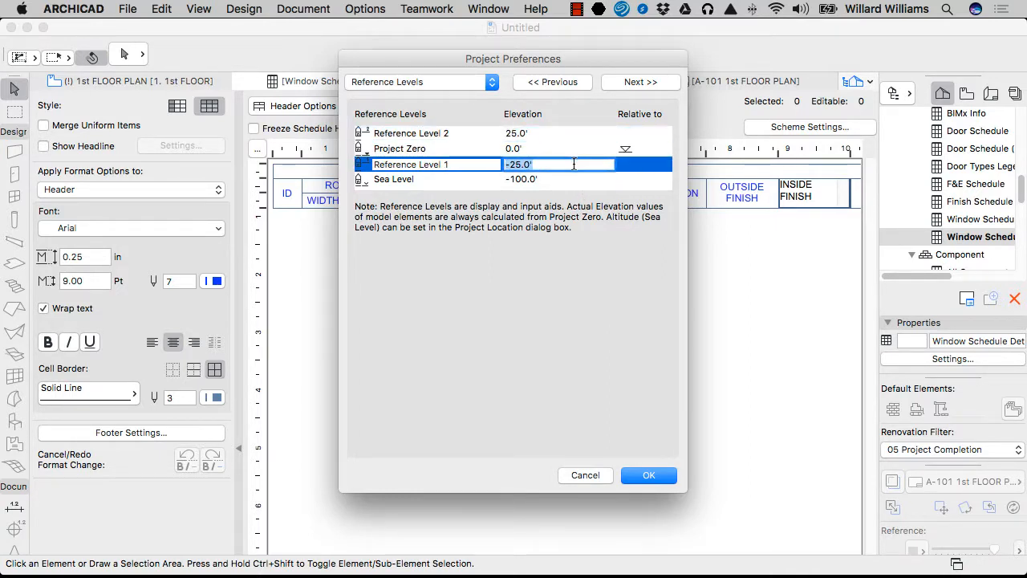
left_click(572, 179)
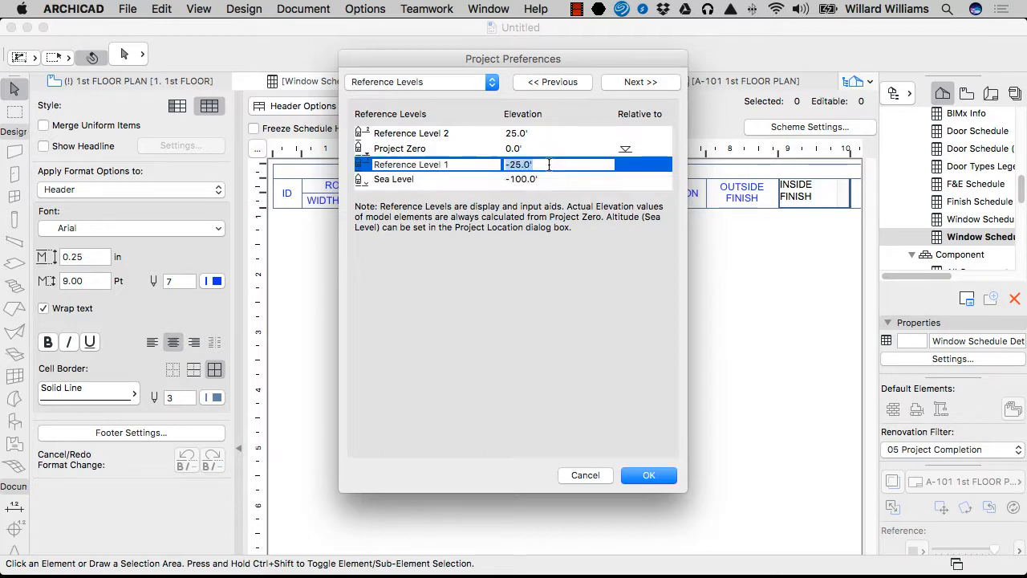
Step: Try making elevations relative to Reference Level 1 and switch the basis back to Project Zero
left_click(555, 162)
left_click(628, 149)
left_click(630, 163)
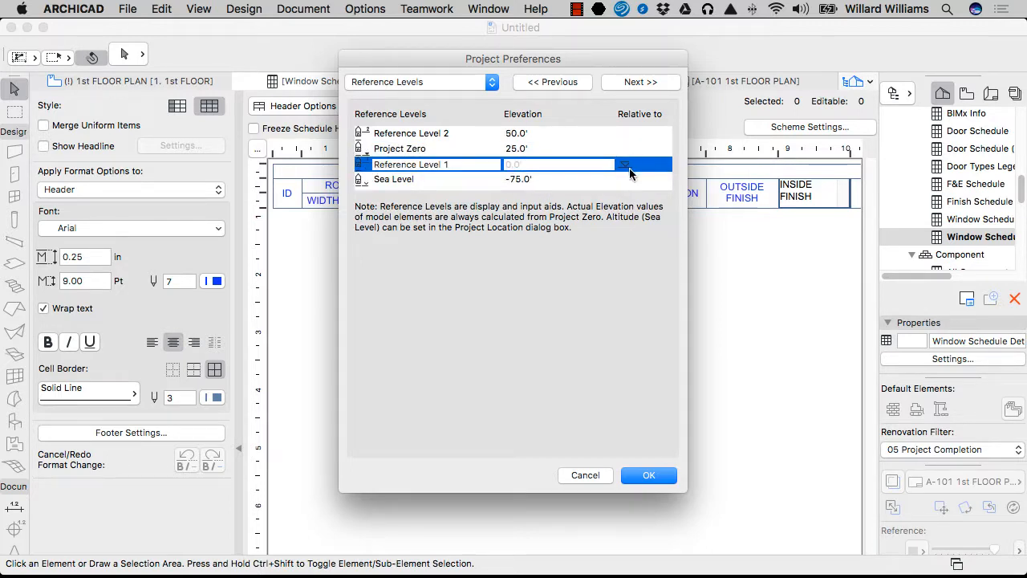
left_click(631, 178)
left_click(627, 150)
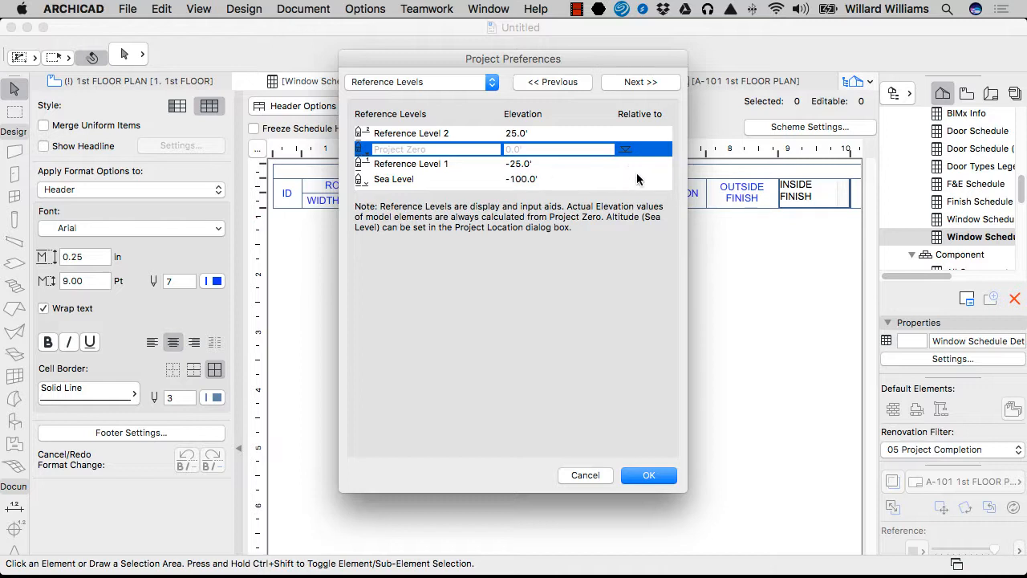
left_click(536, 164)
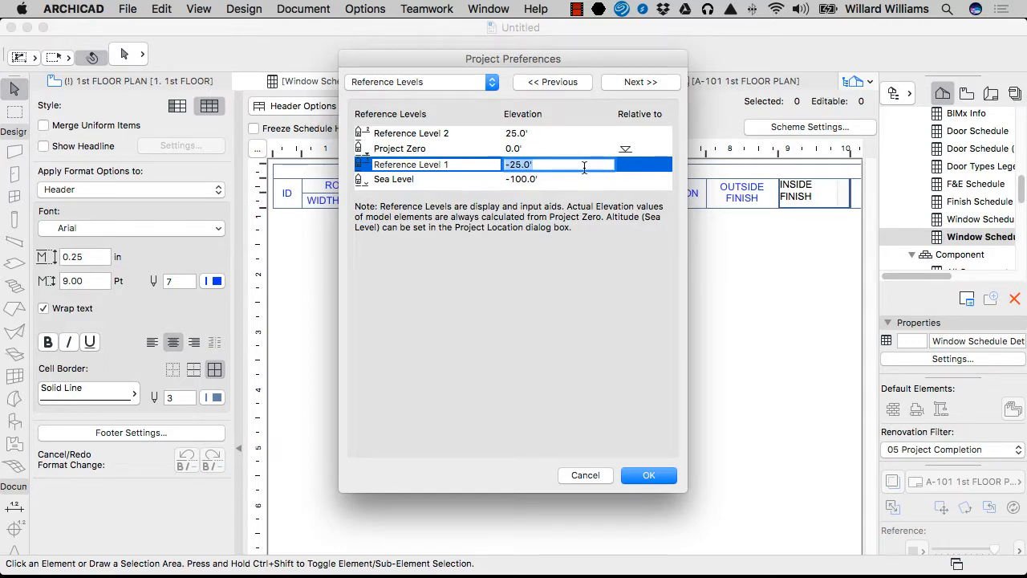
left_click(624, 165)
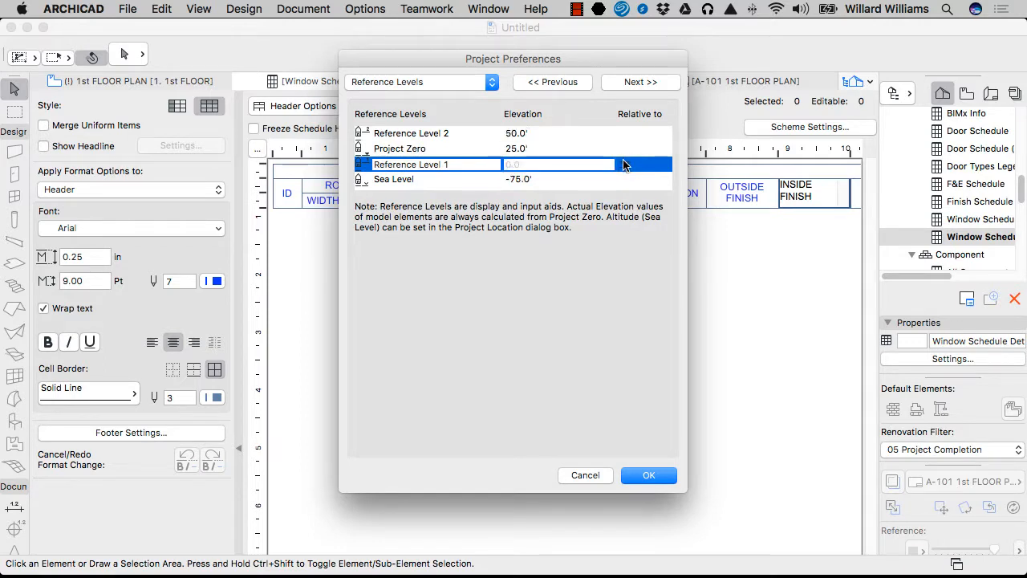
left_click(554, 164)
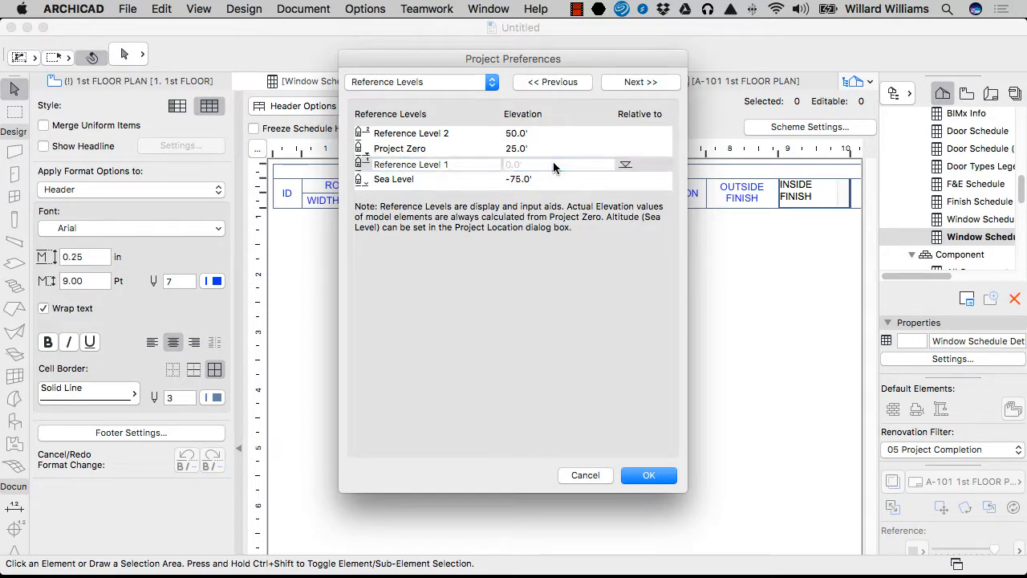
left_click(624, 151)
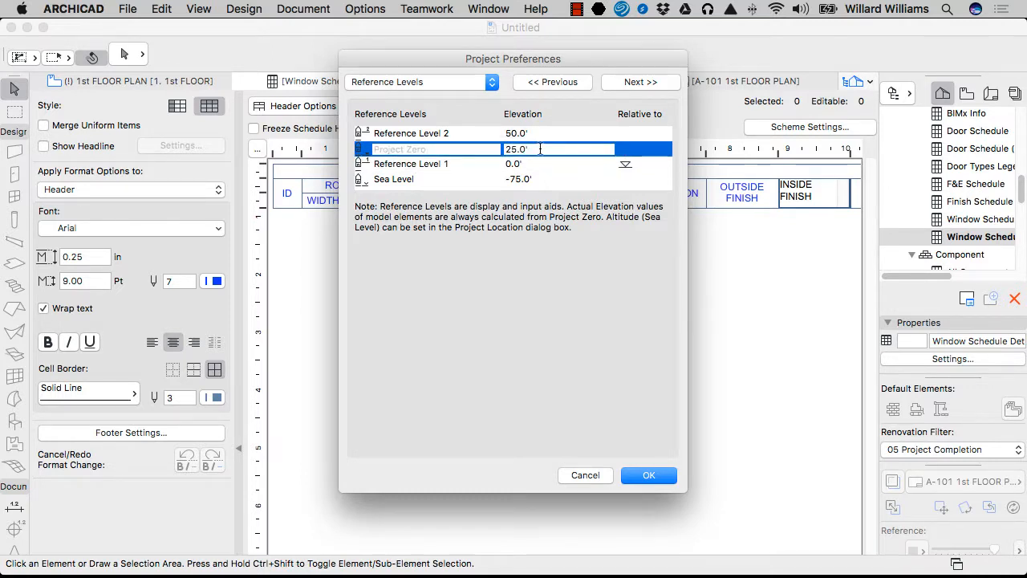
left_click(623, 162)
left_click(624, 149)
Step: Set the elevation of Reference Level 1 to -2600.4'
left_click(552, 164)
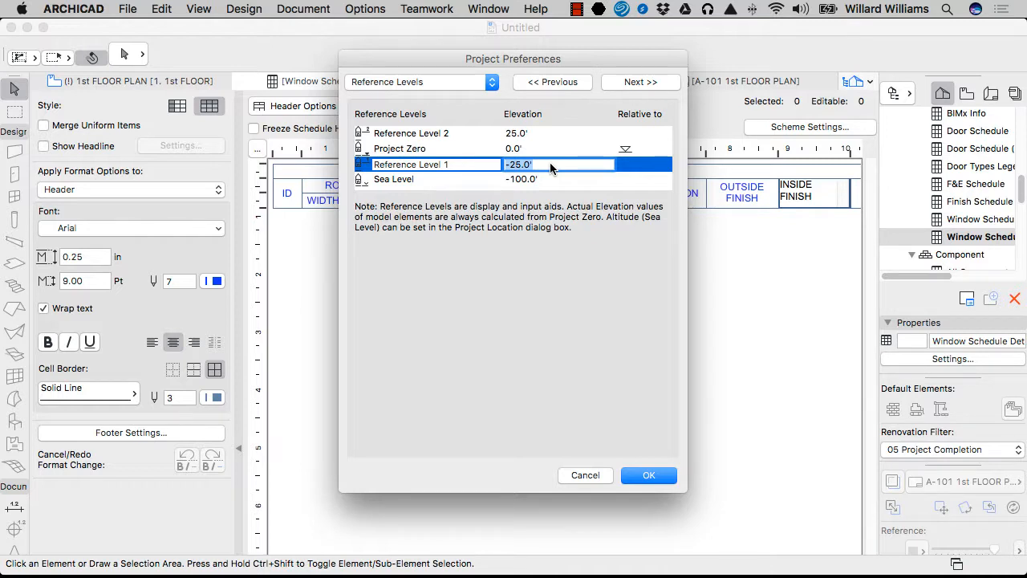
type("-263")
key("Return")
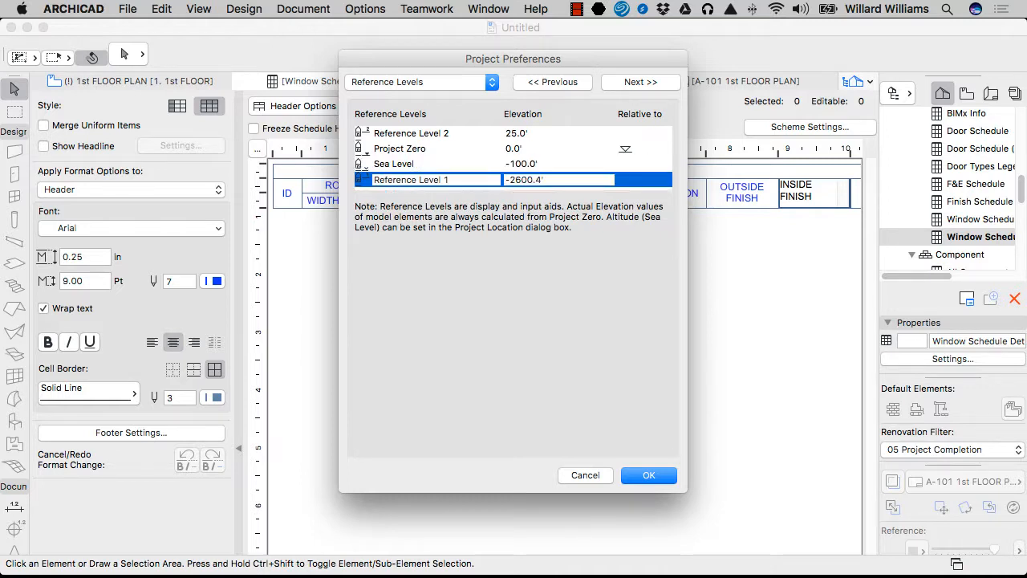
Step: Make the reference level elevations relative to Sea Level and select Reference Level 2
left_click(542, 163)
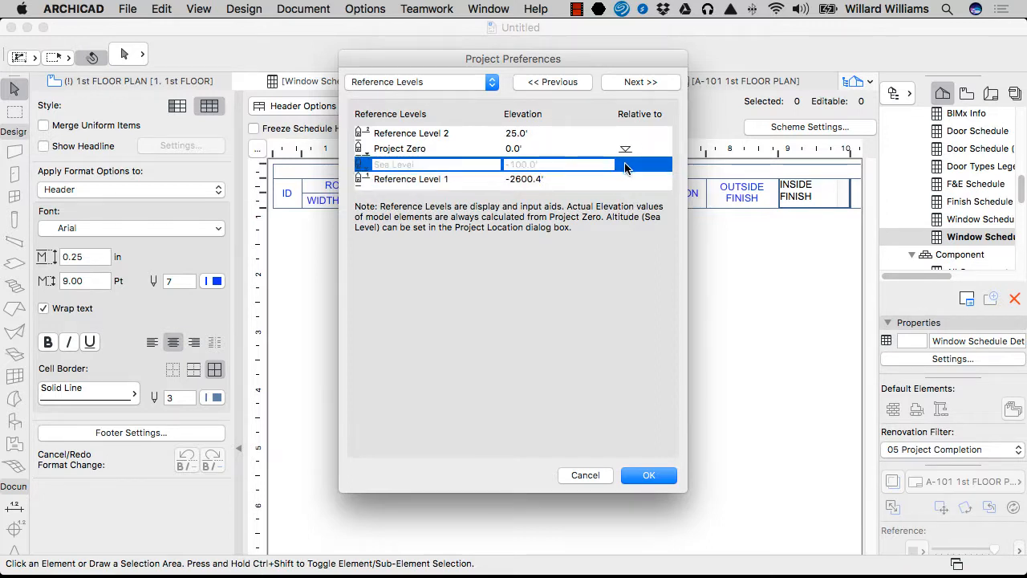
left_click(573, 179)
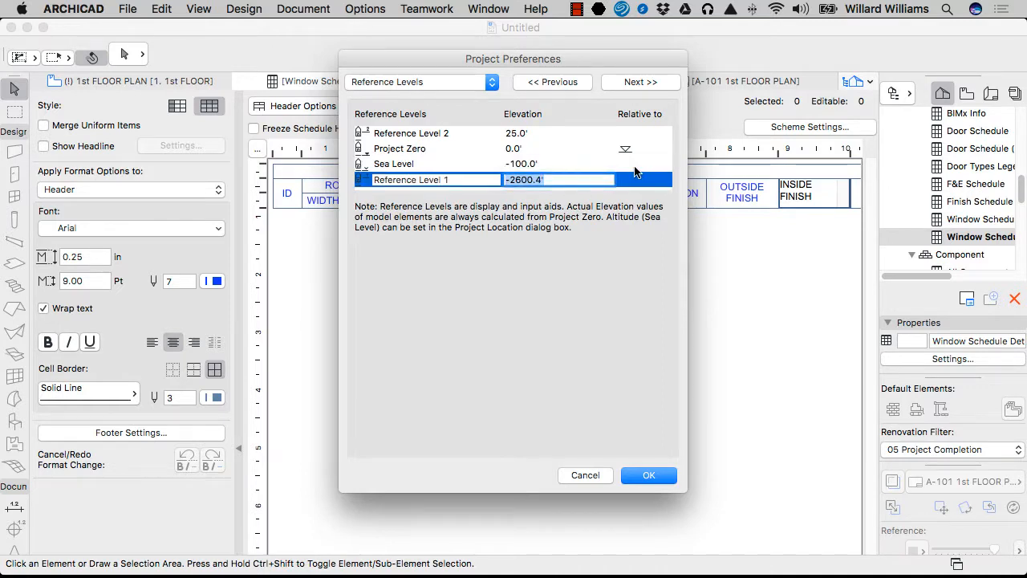
left_click(633, 169)
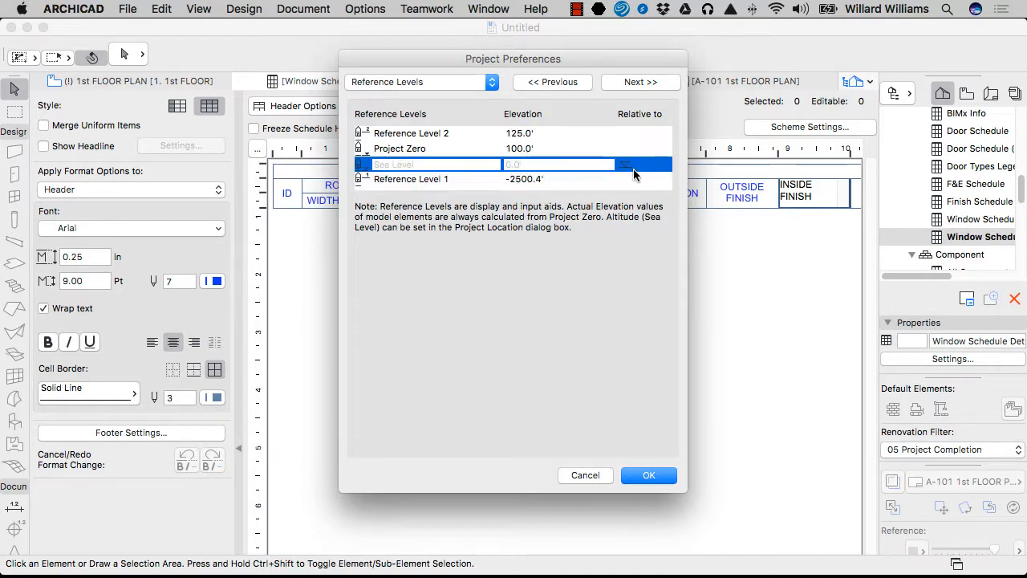
left_click(572, 179)
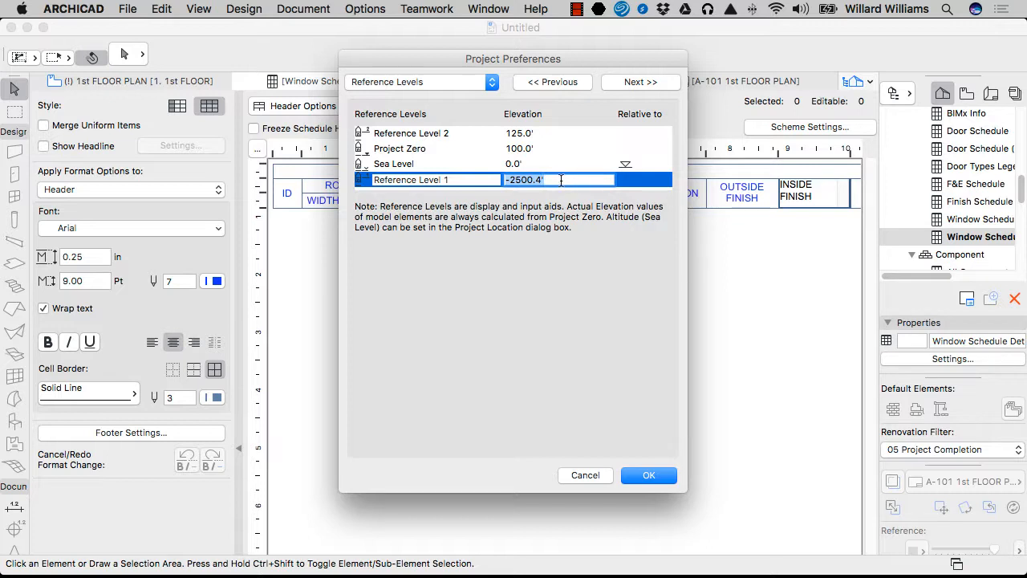
left_click(527, 181)
left_click(597, 135)
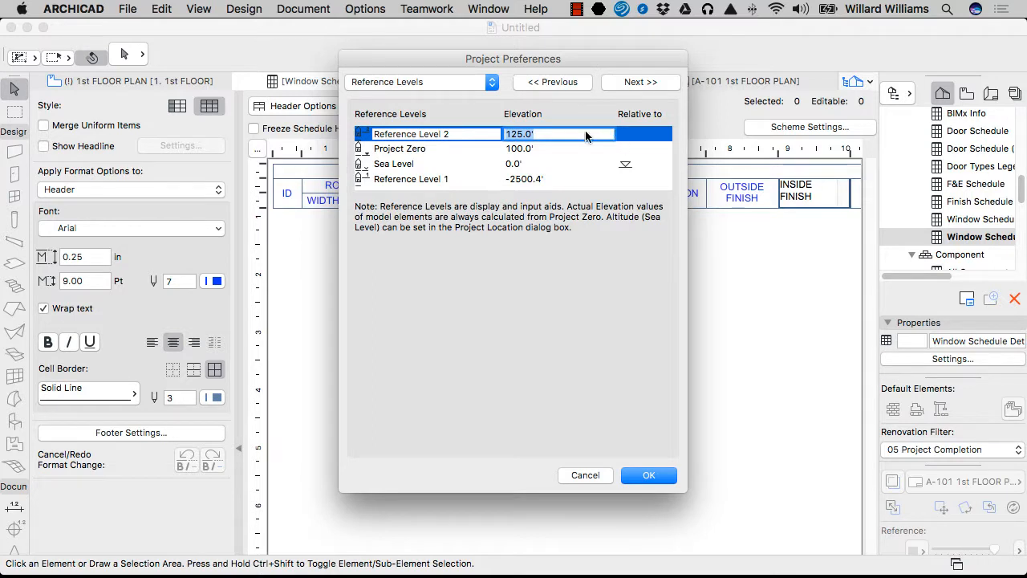
Step: Examine the Legacy preferences, including the explanation of the legacy method for Interior Elevations with infinite Horizontal Range
left_click(492, 82)
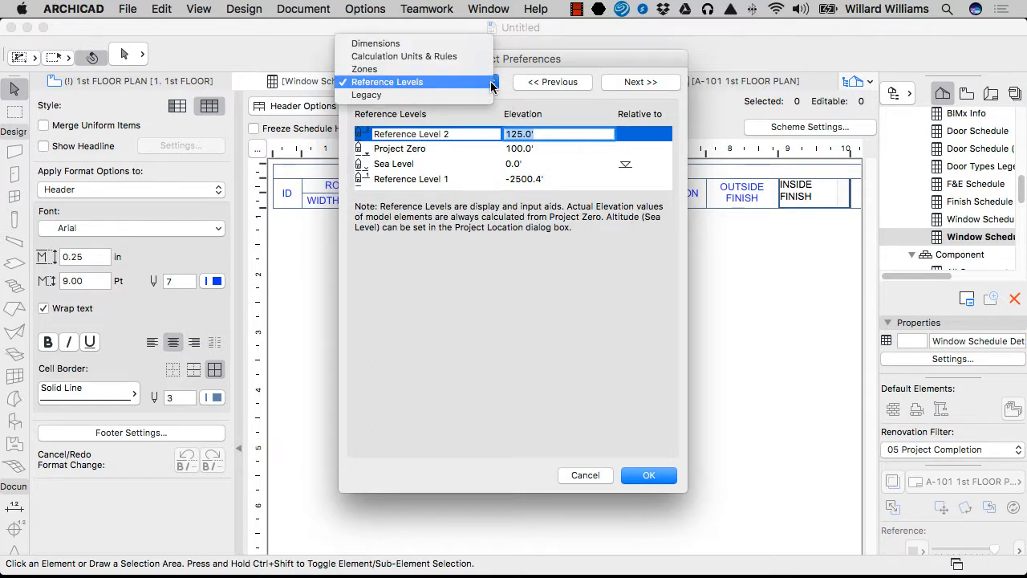
left_click(479, 95)
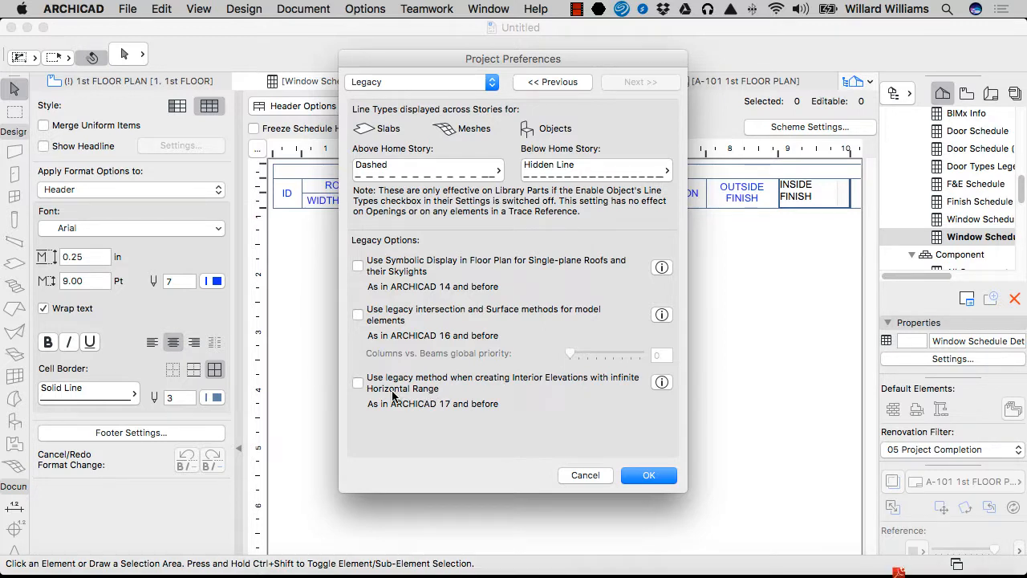
left_click(662, 383)
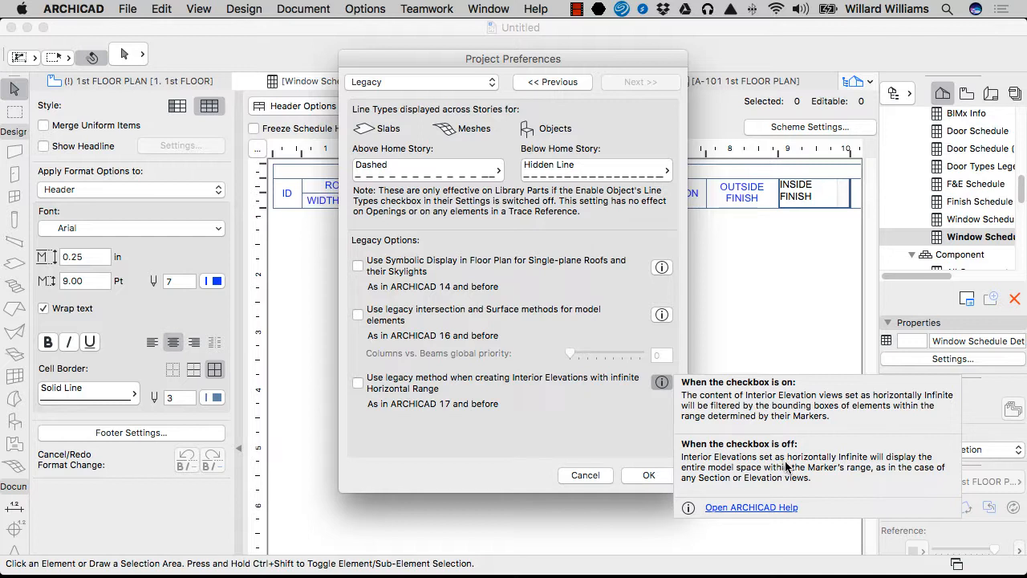
left_click(585, 398)
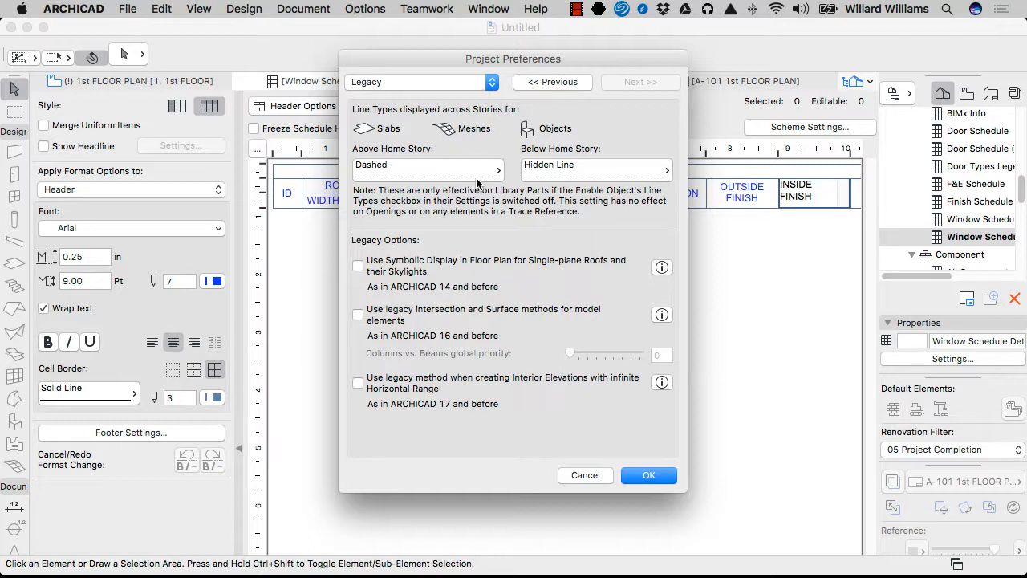
Step: Return to the Dimensions preferences and look through the full list of stored dimension standards
left_click(488, 84)
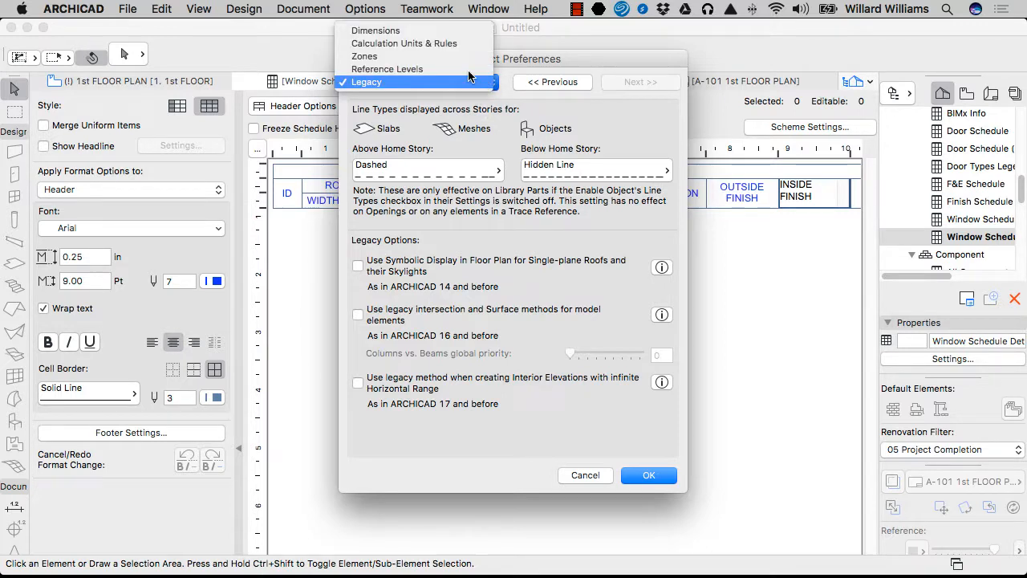
left_click(457, 30)
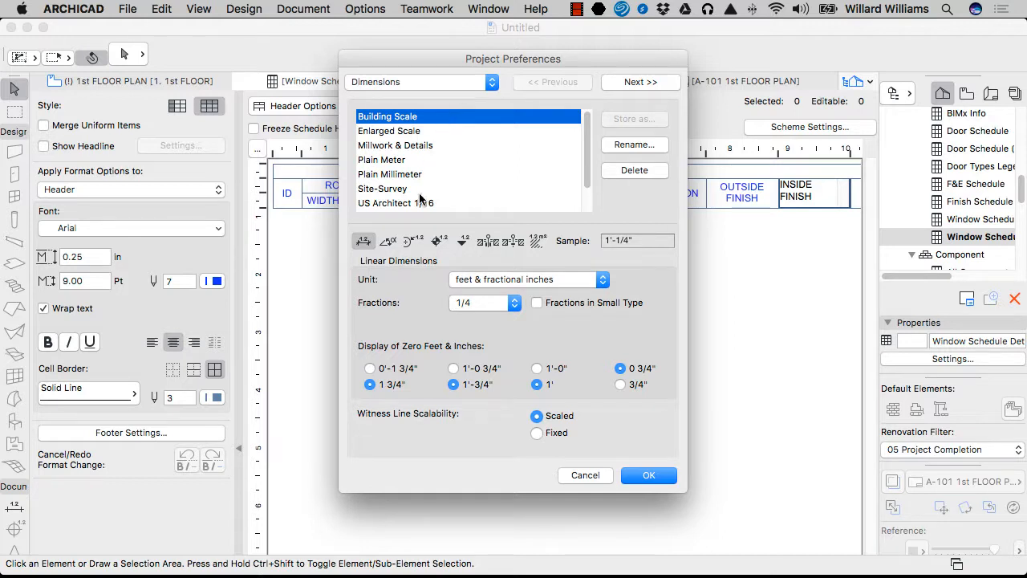
left_click_drag(586, 170, 587, 202)
left_click(447, 80)
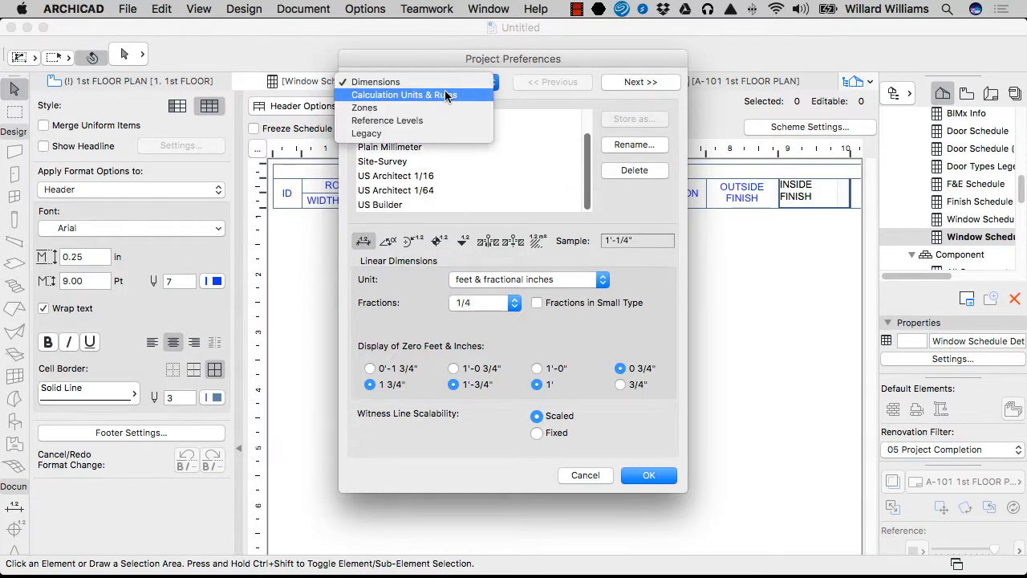
Step: Review the Calculation Units & Rules preferences, move the dialog aside, and go on to the Zones preferences
left_click(446, 96)
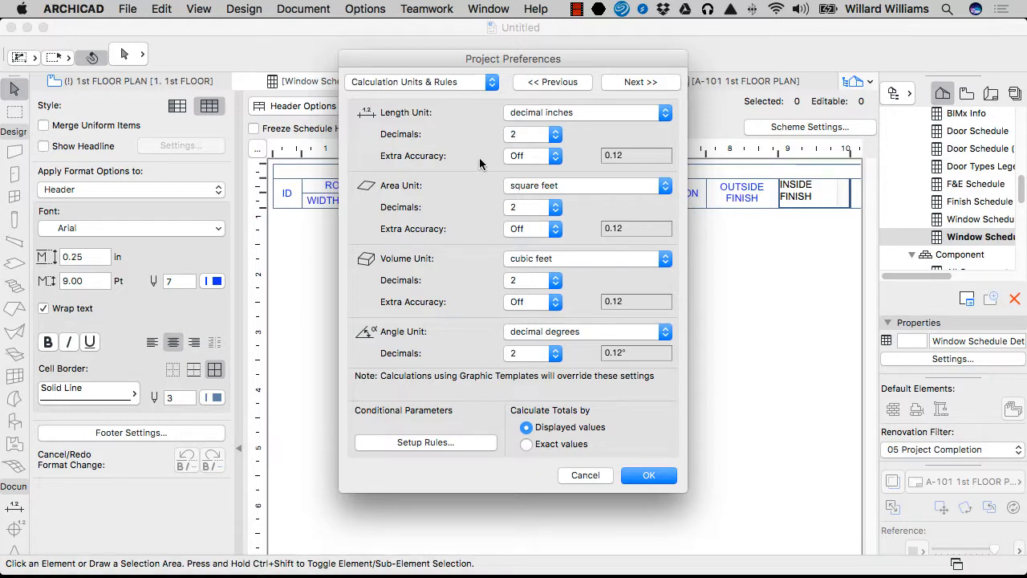
left_click_drag(473, 65, 600, 62)
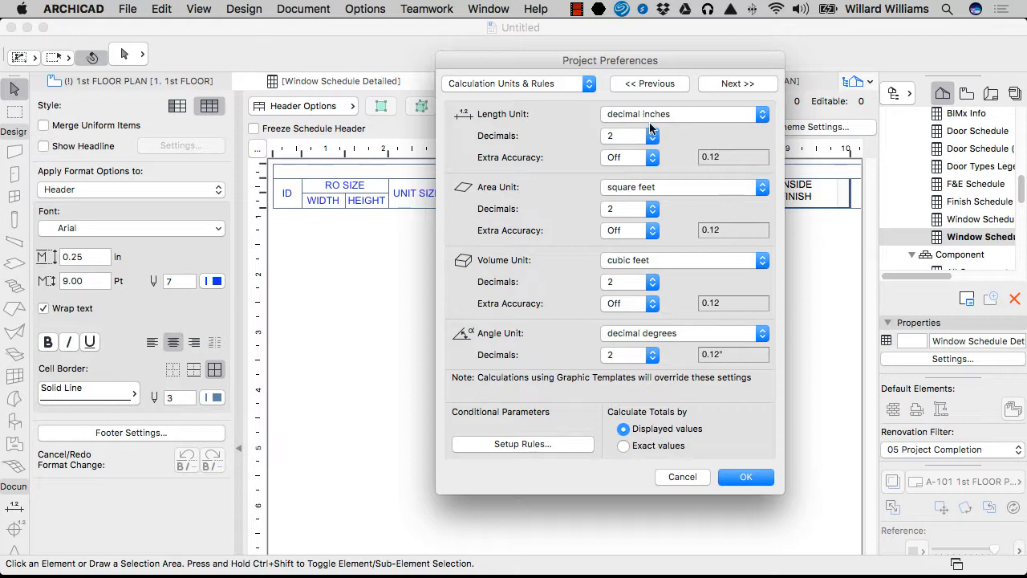
left_click(506, 83)
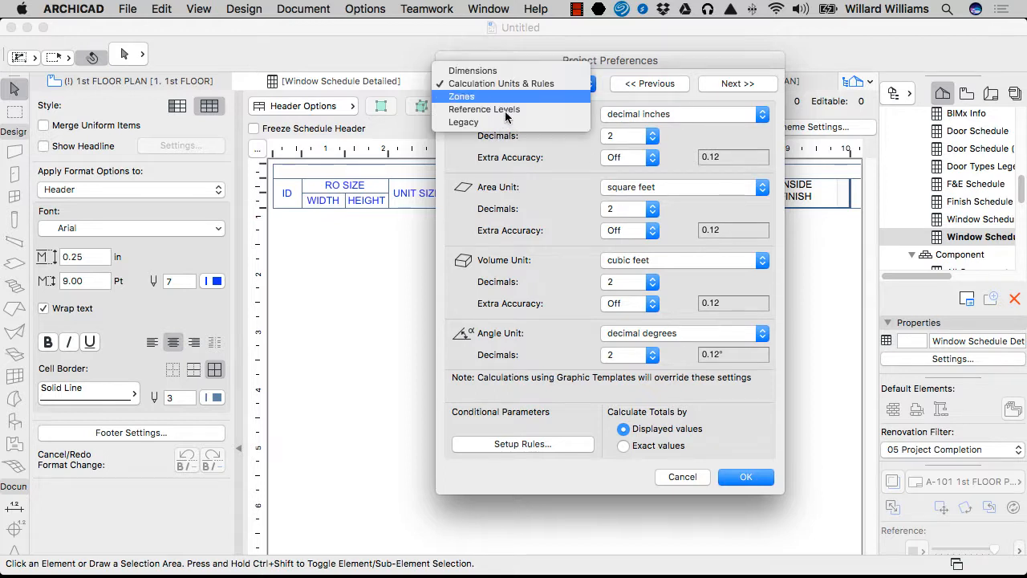
left_click(464, 94)
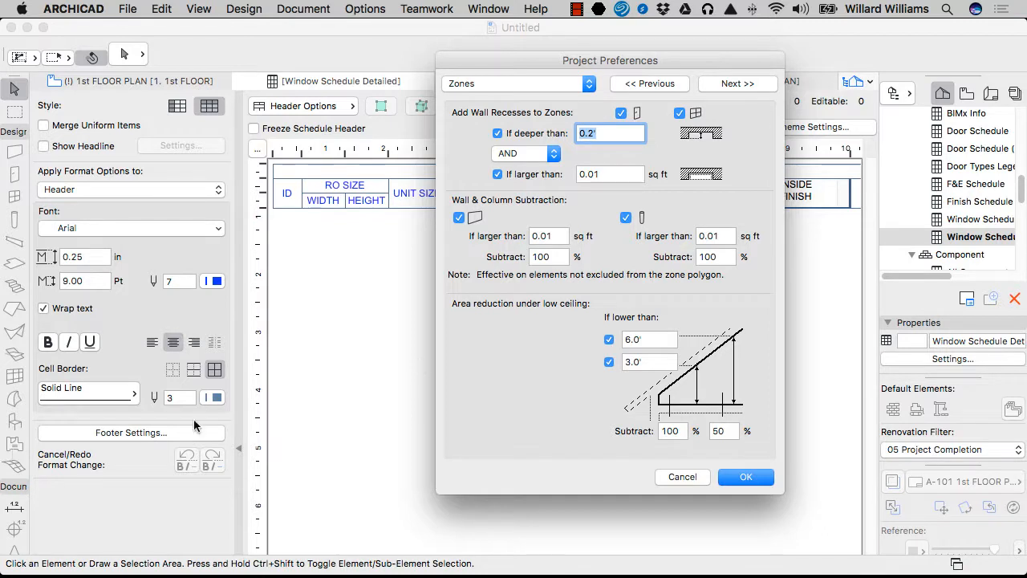
Step: Review the Reference Levels preferences and go on to the Legacy preferences
left_click(560, 85)
left_click(556, 97)
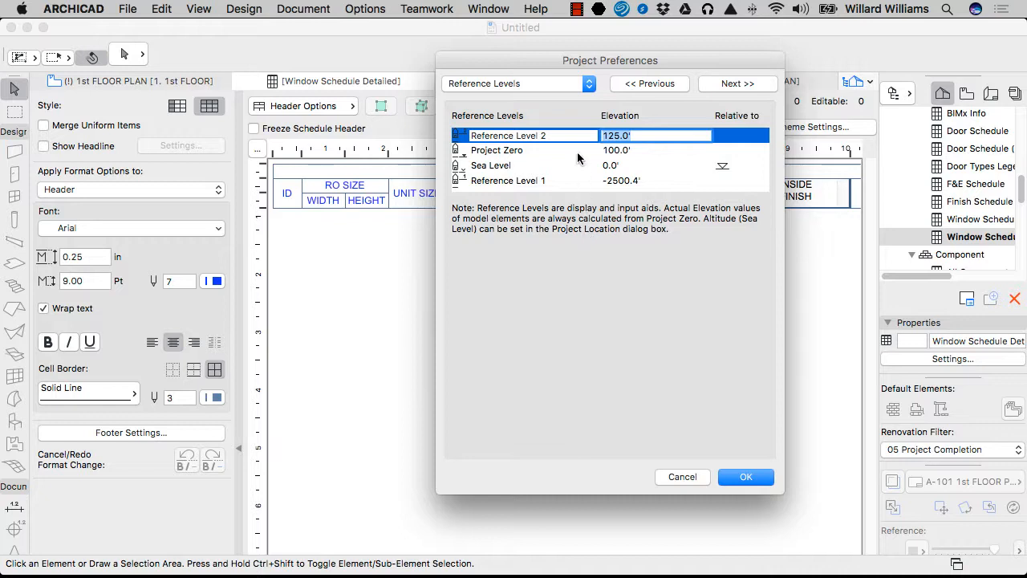
left_click(569, 81)
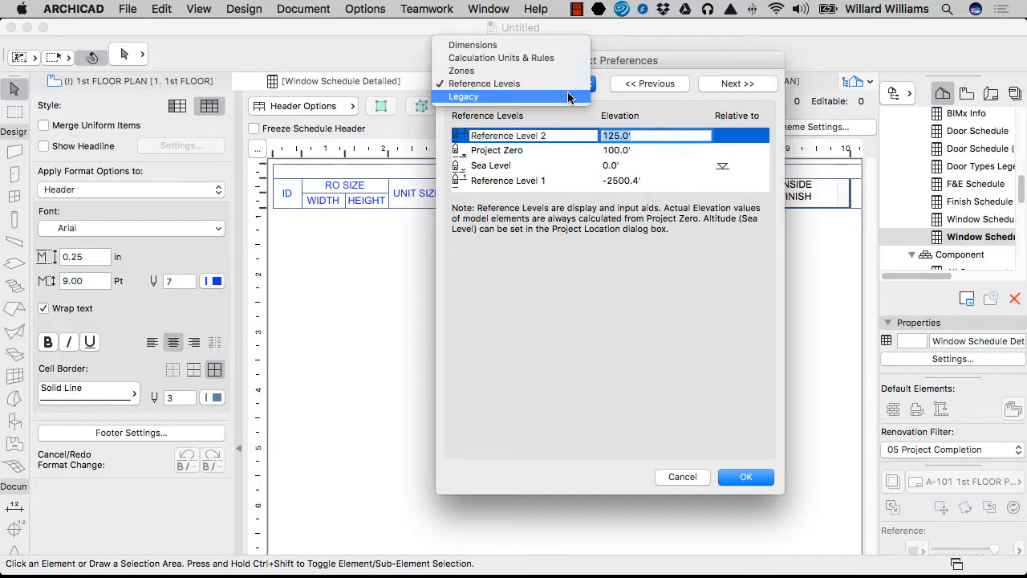
left_click(569, 98)
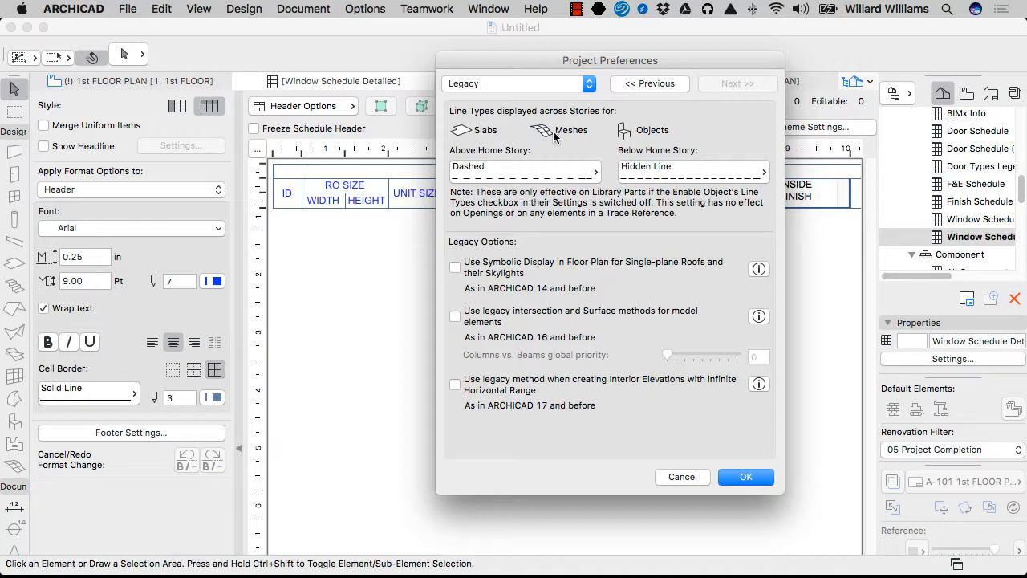
Step: Look through the line types available for elements above the home story, and close the Project Preferences without saving changes
left_click(510, 179)
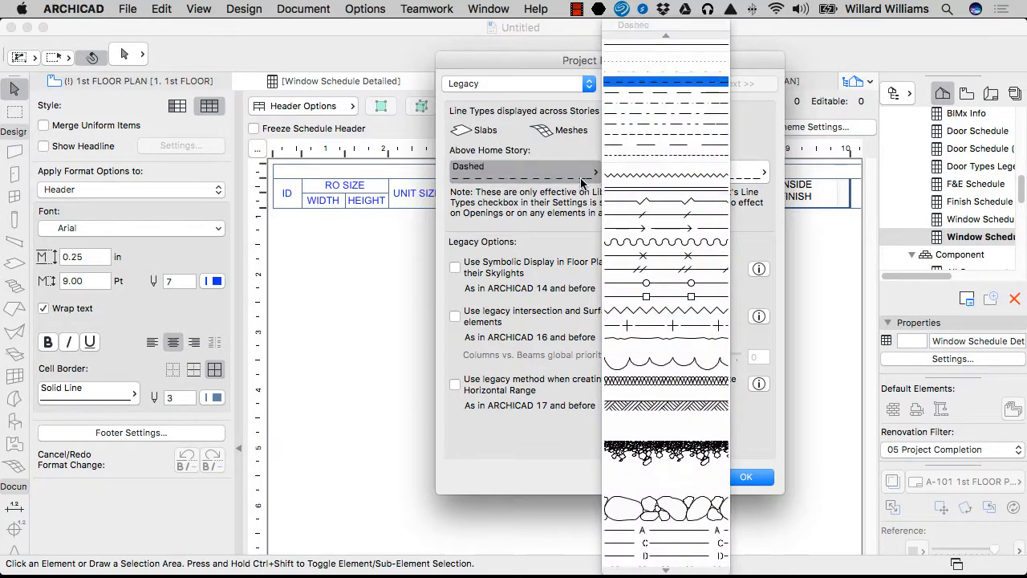
left_click(555, 150)
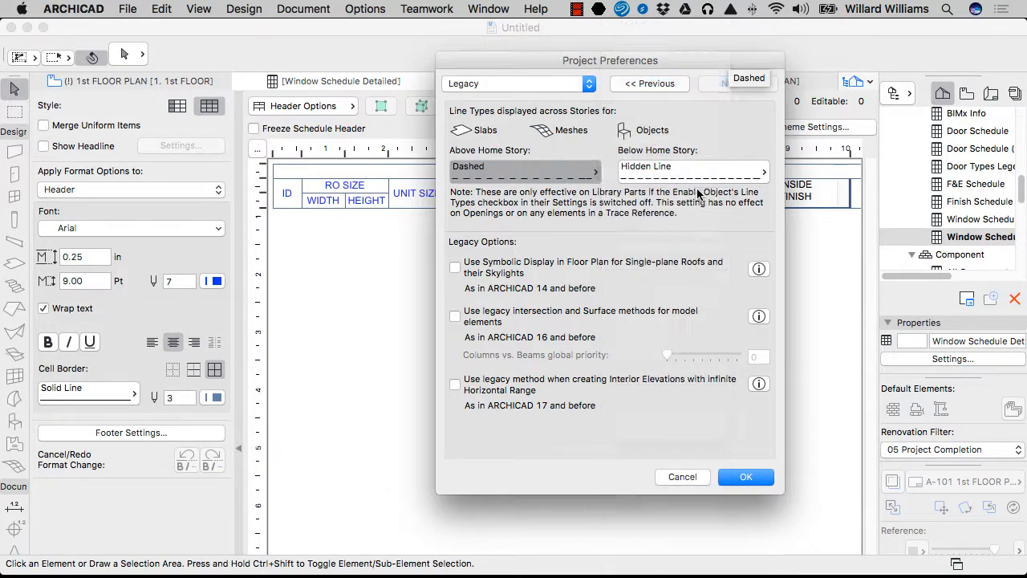
left_click(599, 174)
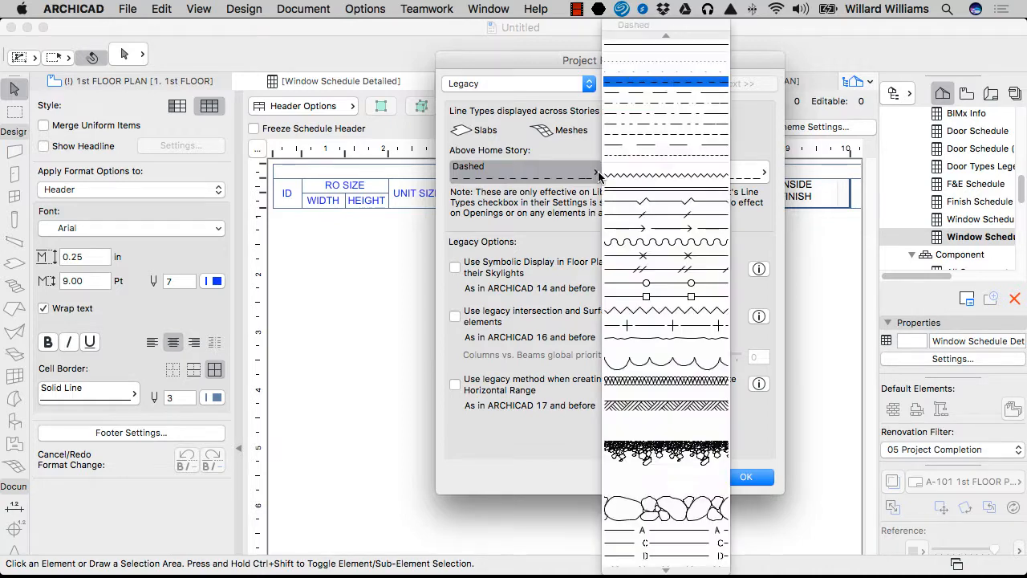
left_click(581, 173)
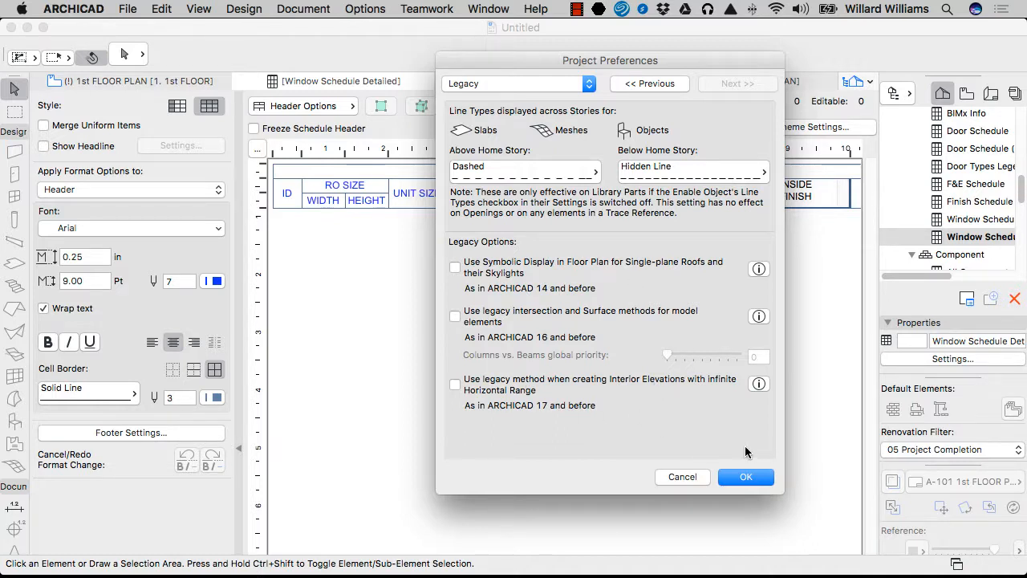
left_click(687, 475)
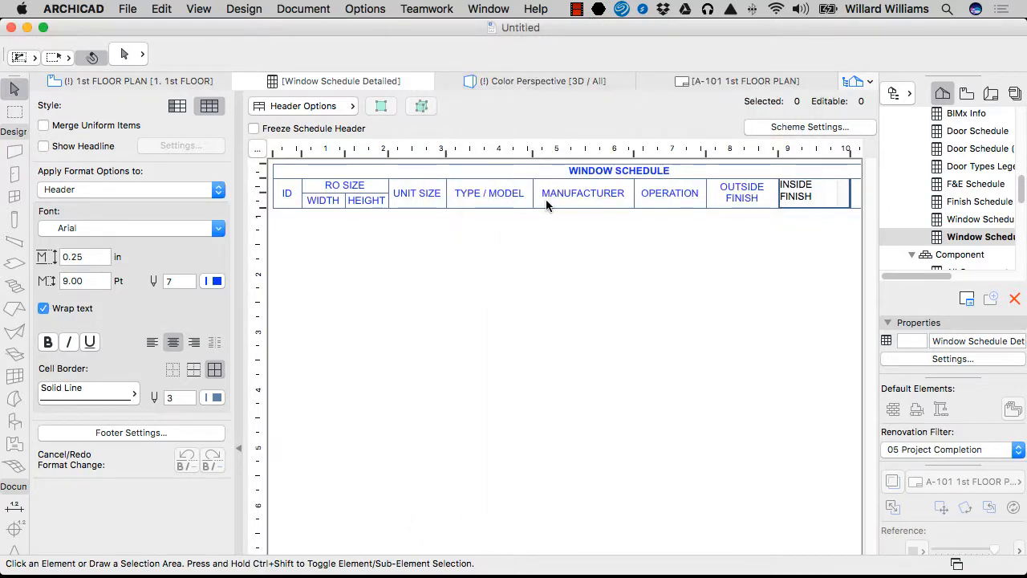
left_click(577, 9)
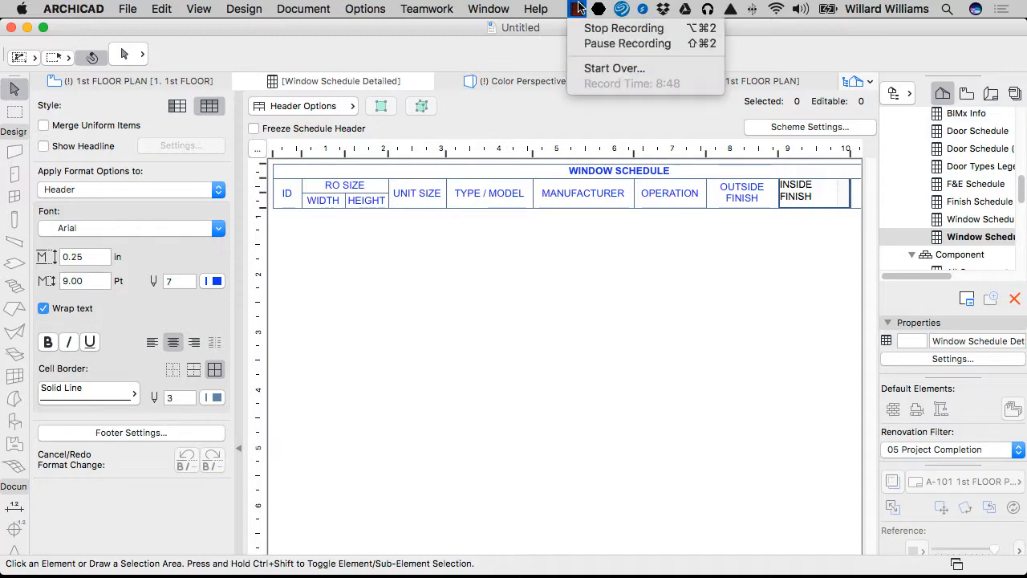